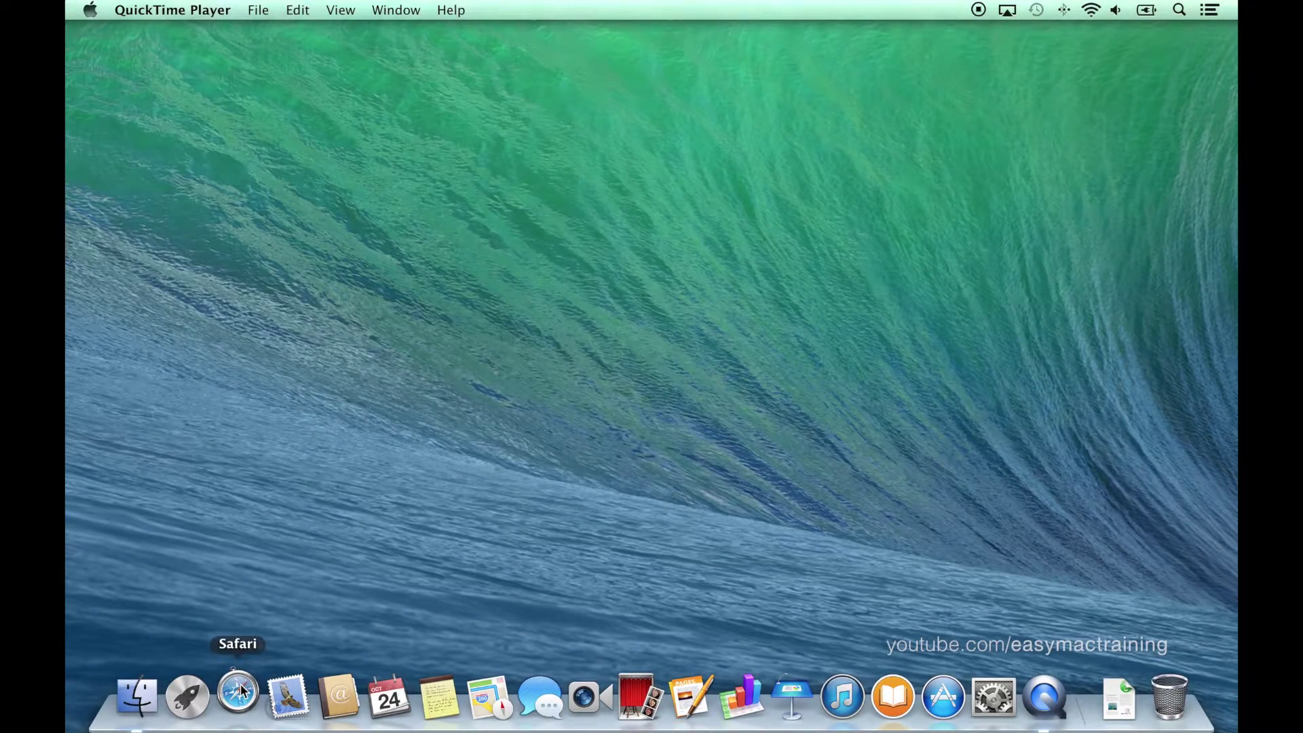
Launch Safari from the Dock so it opens on the Top Sites page
click(242, 691)
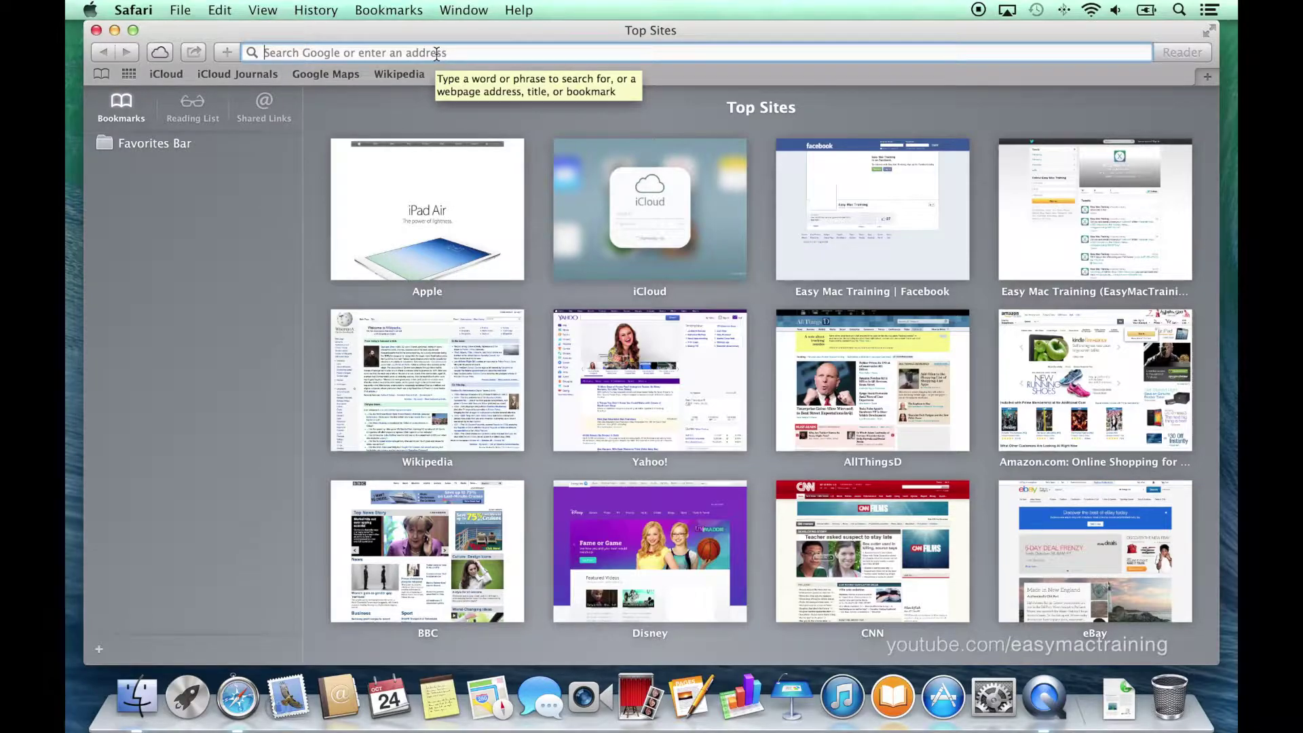
text(apple.com)
Visit apple.com, run a Google search for apple, then load youtube.com/easymactraining
key(Return)
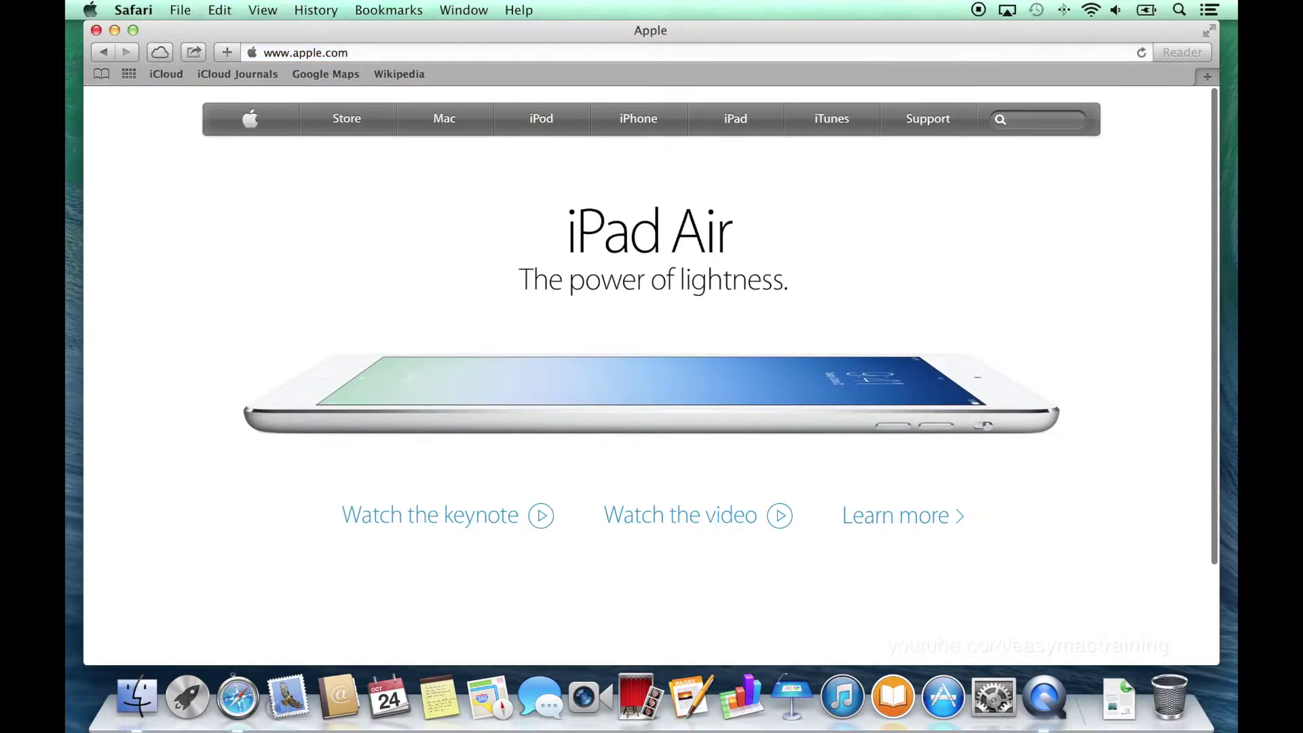
click(435, 53)
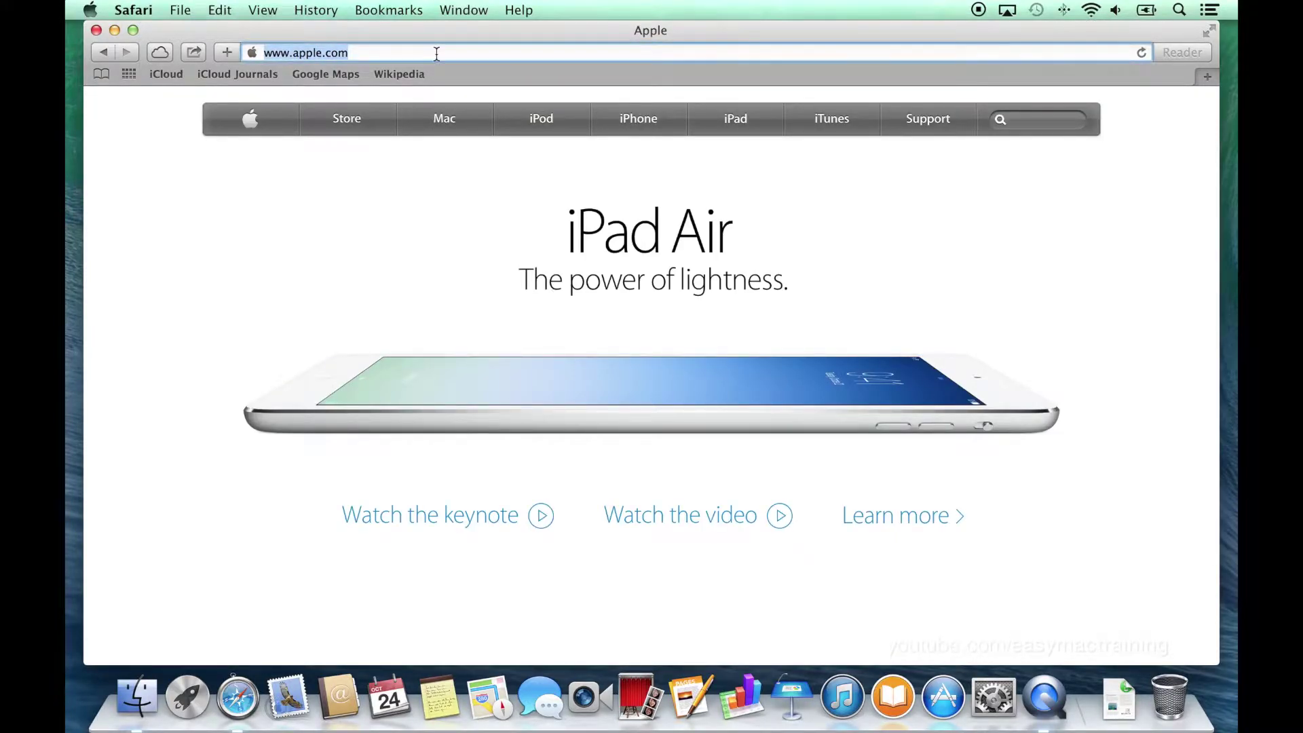
text(apple)
key(BackSpace)
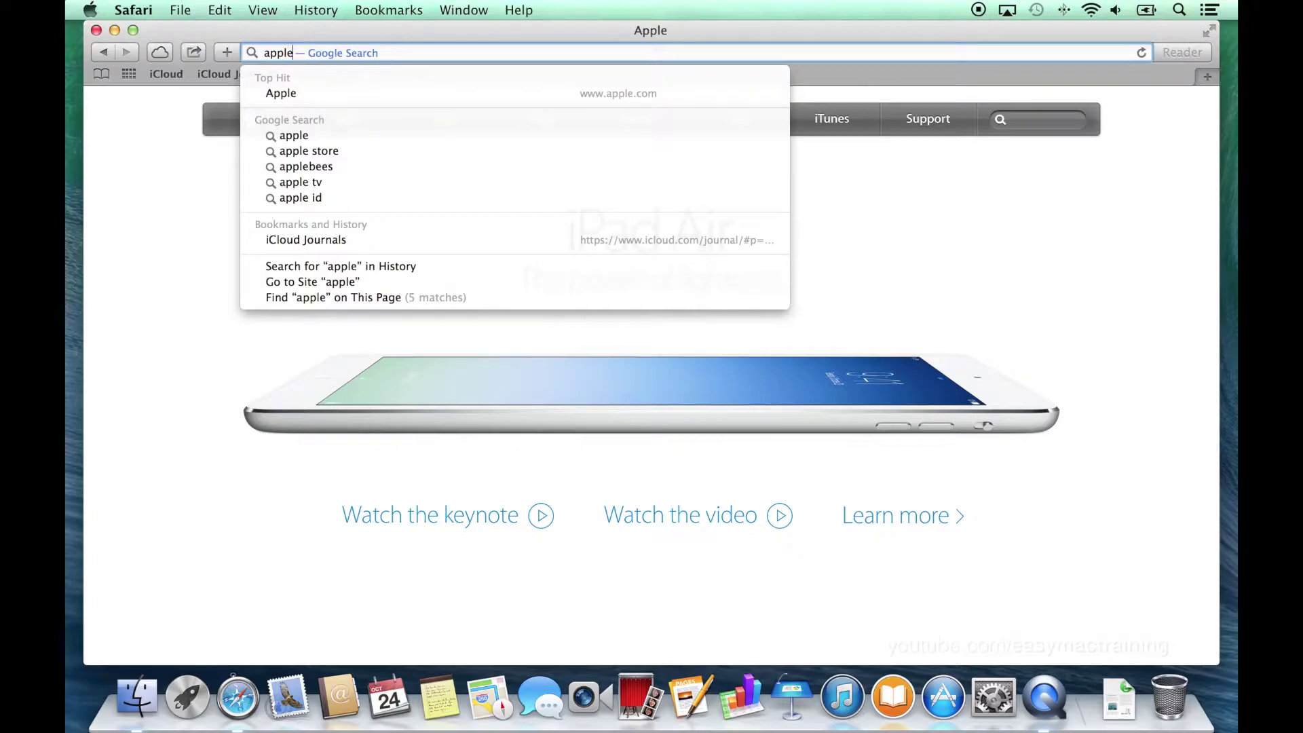
key(Return)
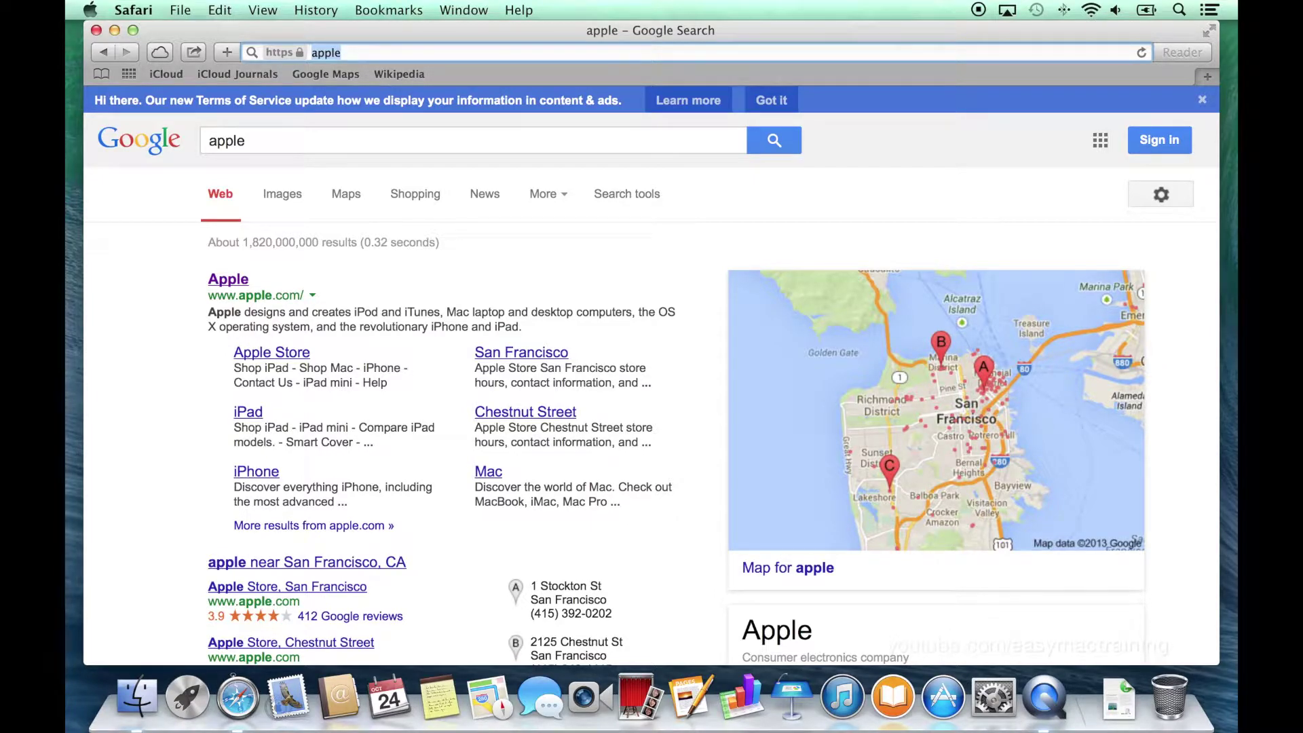
text(youtube.com/easy)
key(Return)
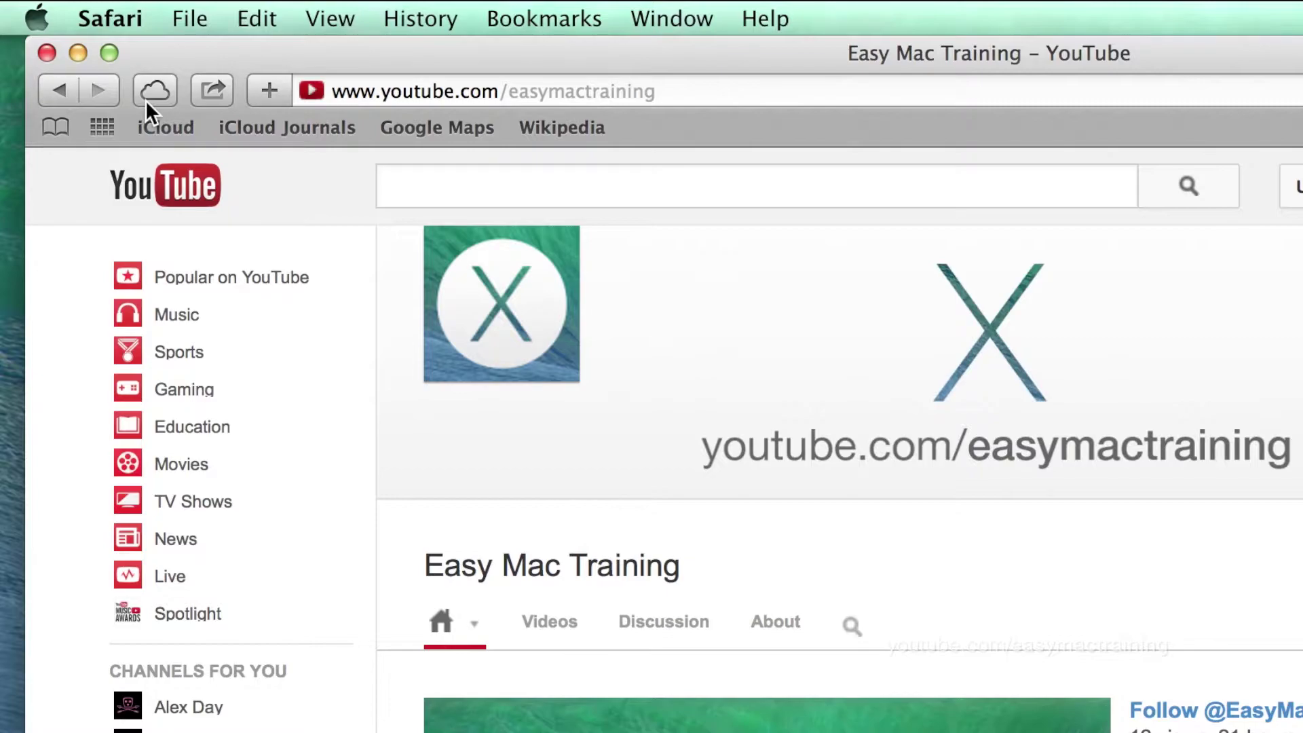
Add a Favorites Bar bookmark for the channel named 'Easy Mac Training' without the YouTube suffix
click(209, 97)
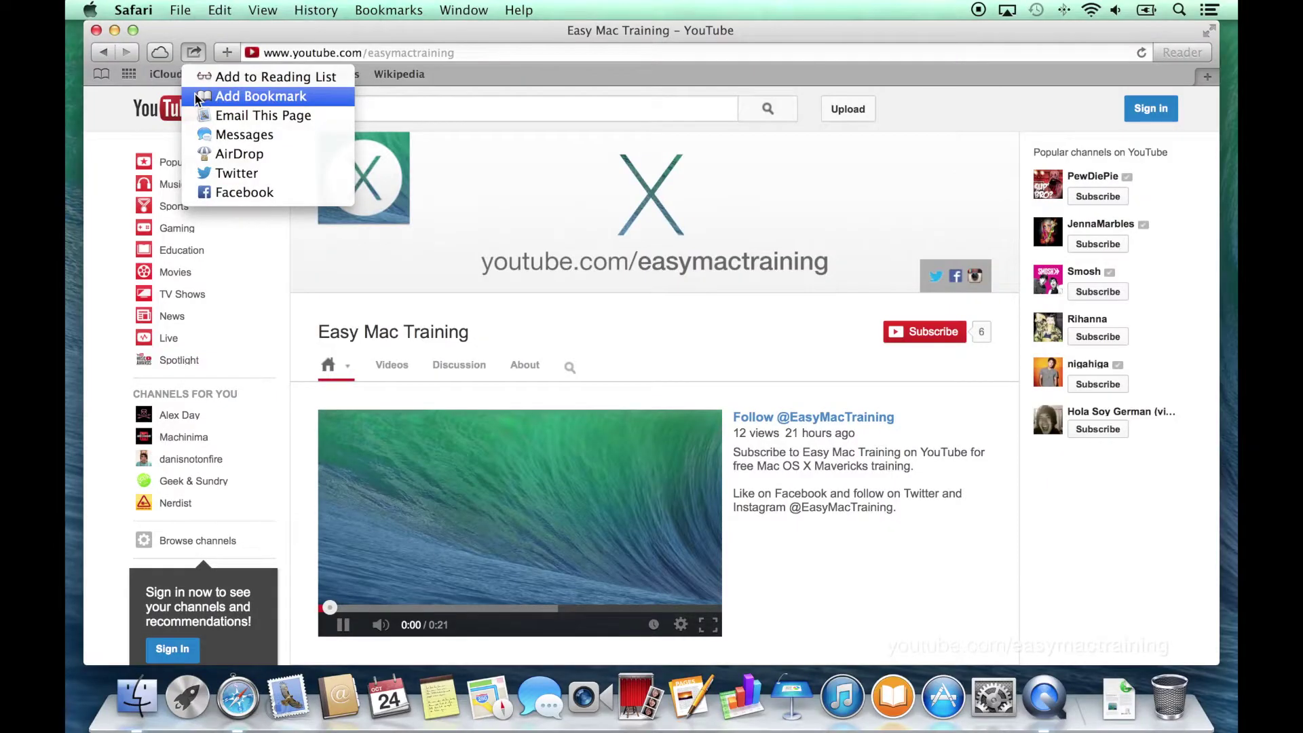
click(197, 98)
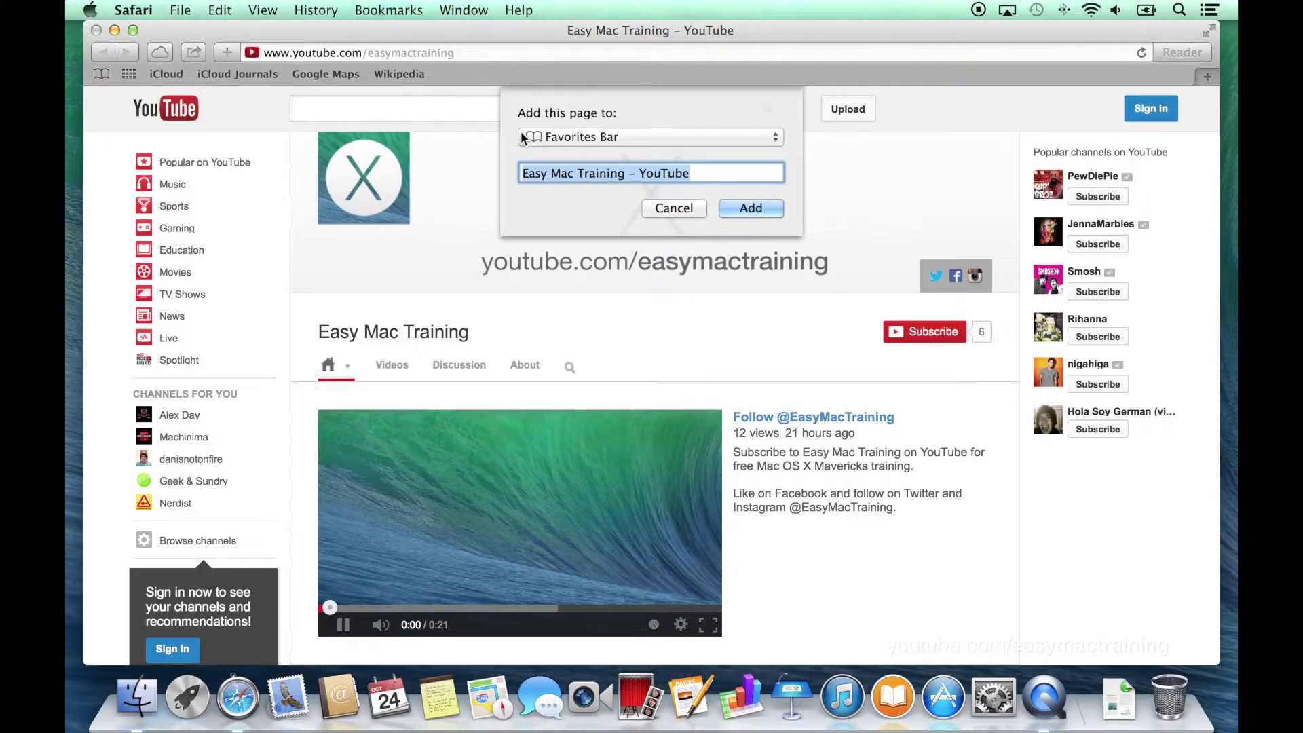
key(Right)
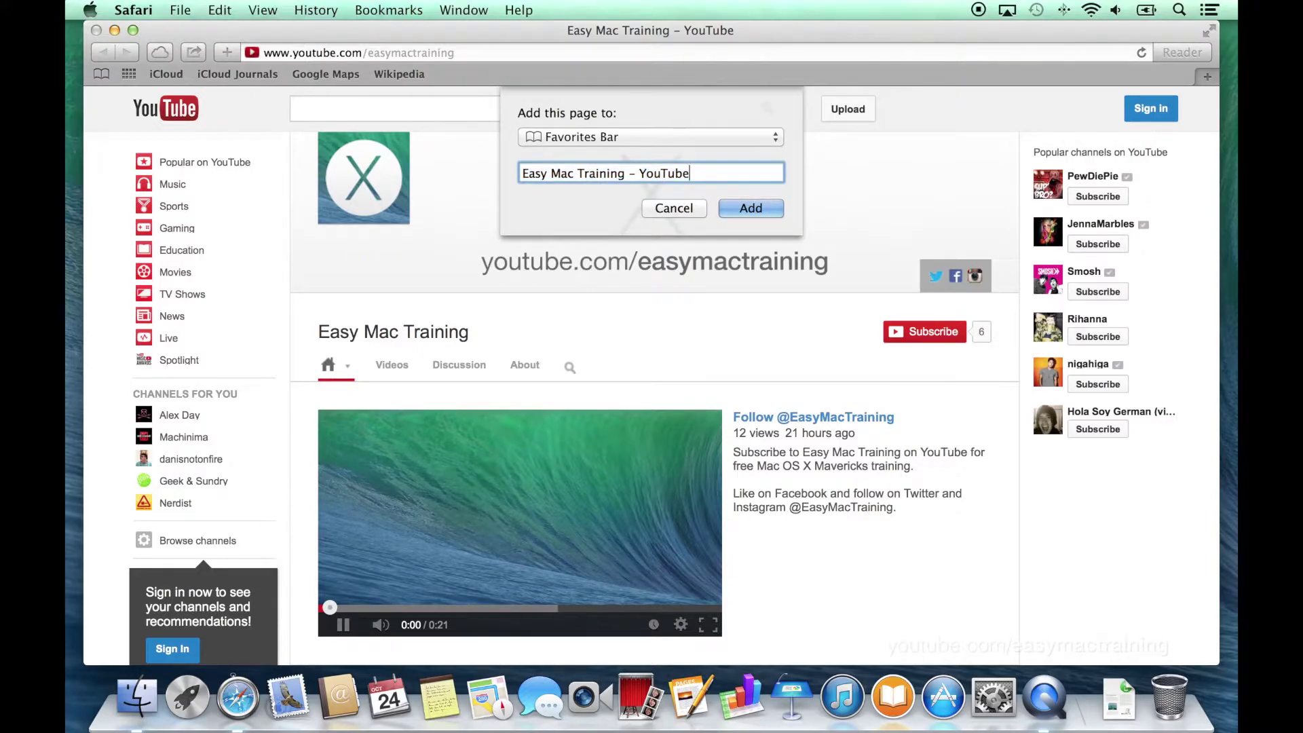
key(BackSpace)
key(BackSpace)
key(BackSpace)
key(BackSpace)
key(BackSpace)
key(Return)
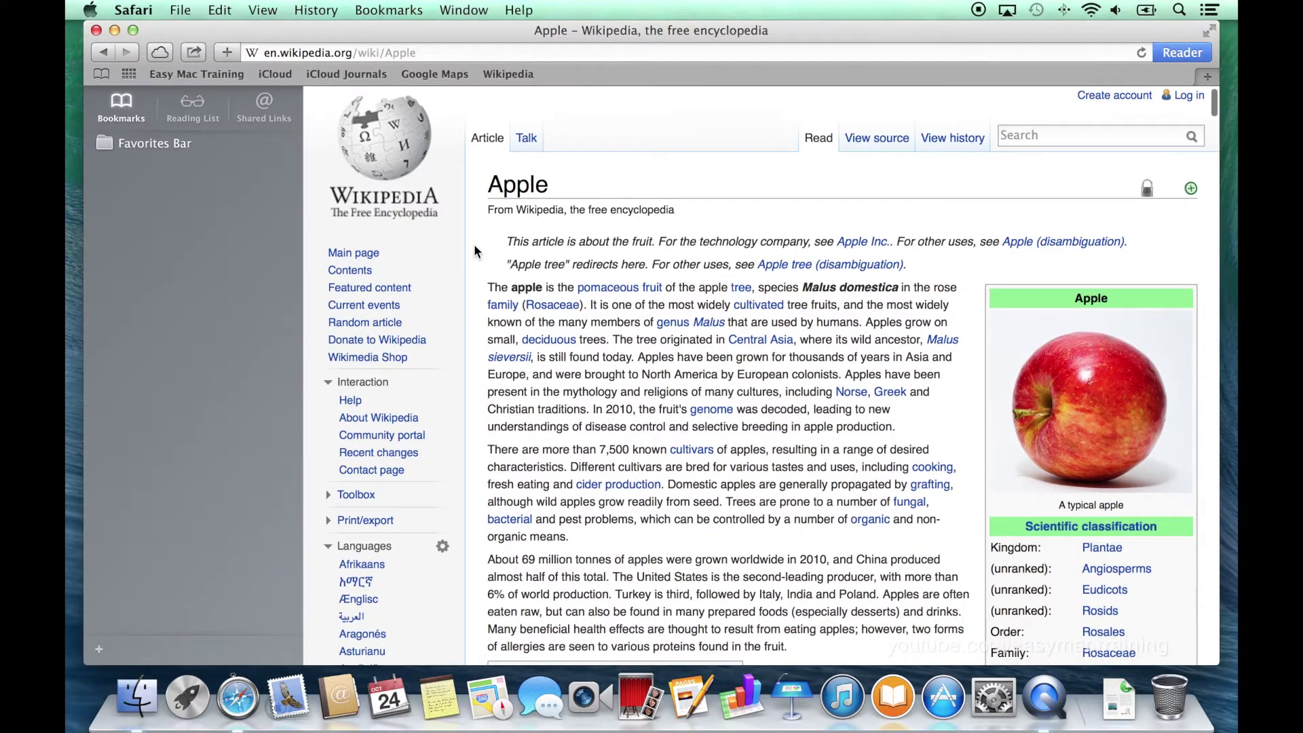
scroll(474, 252, down, 4)
scroll(474, 252, down, 1)
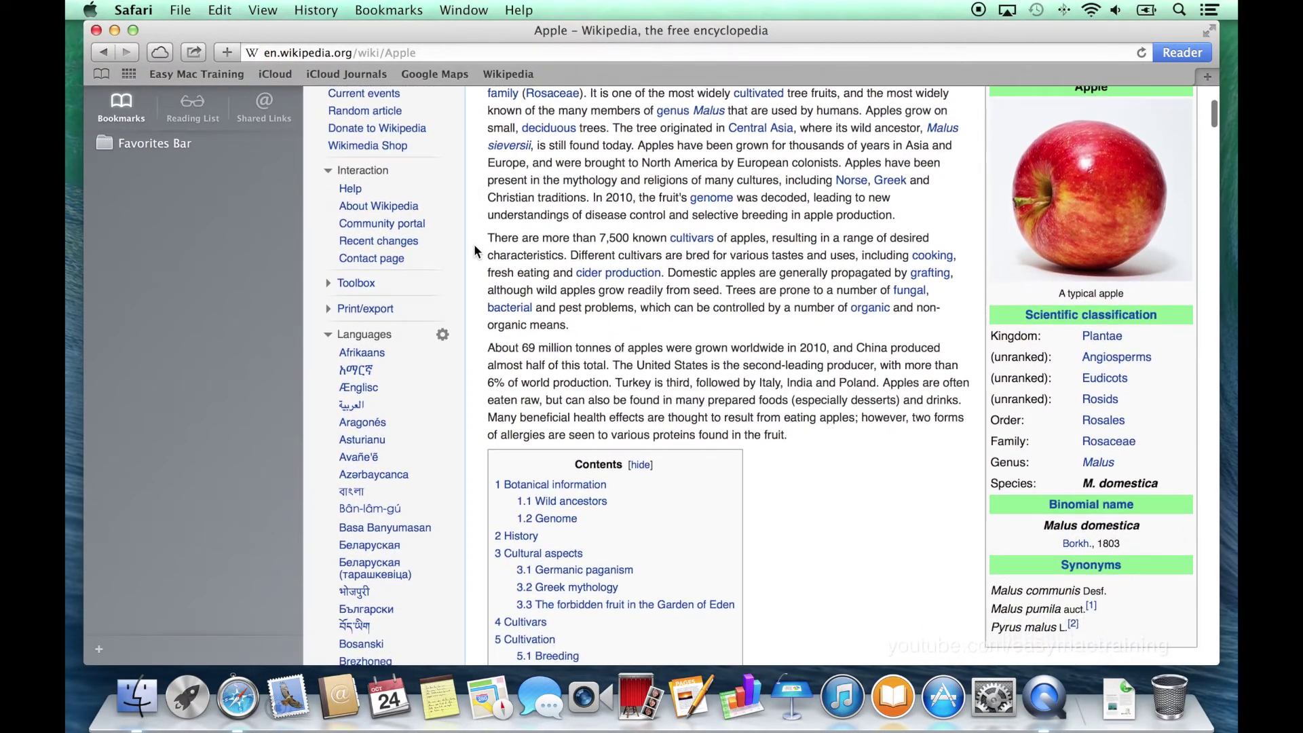
scroll(474, 253, down, 1)
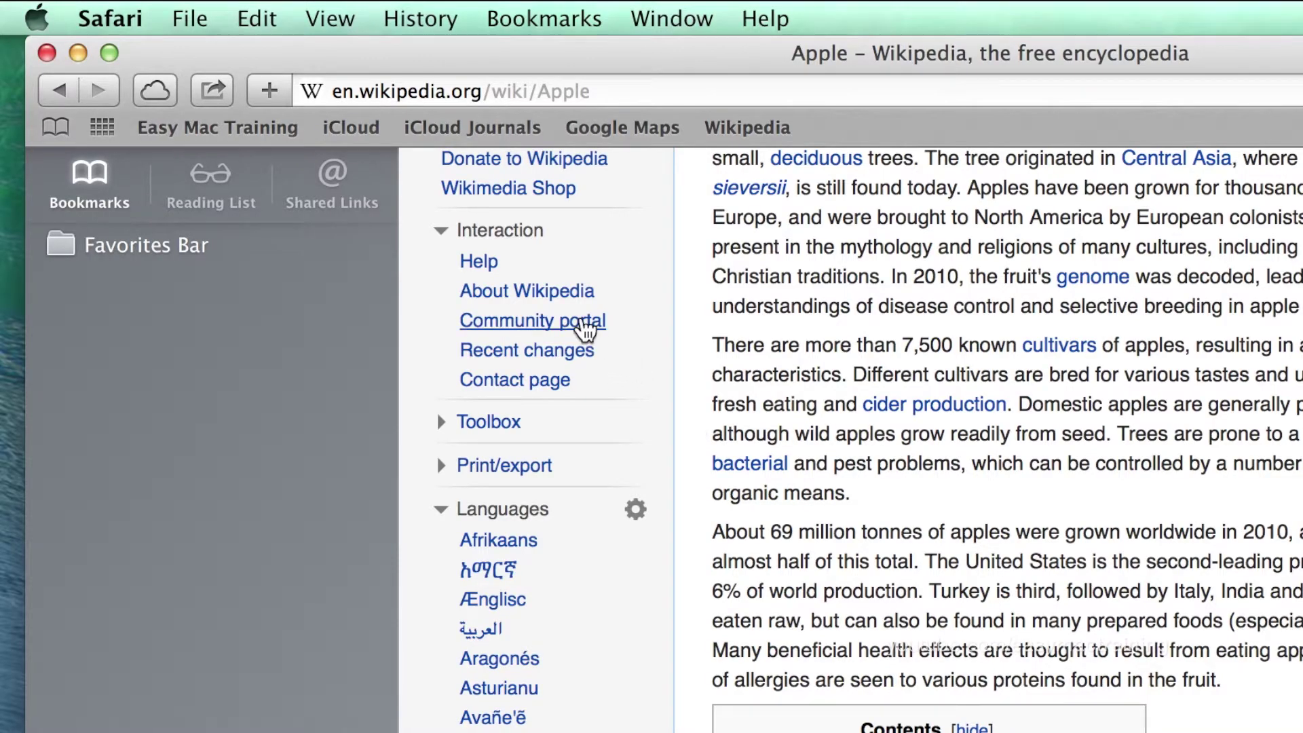
Add the Wikipedia Apple article to the Reading List and show the list in the sidebar
click(290, 99)
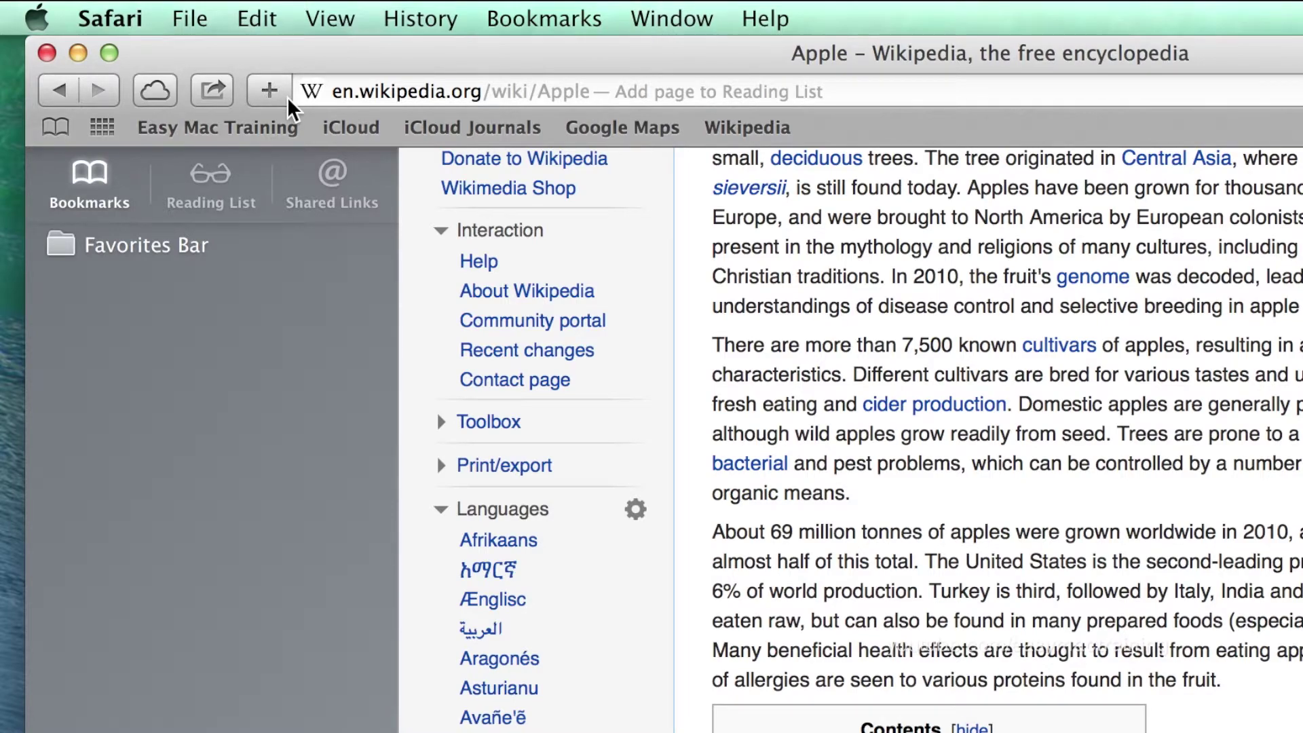
click(248, 184)
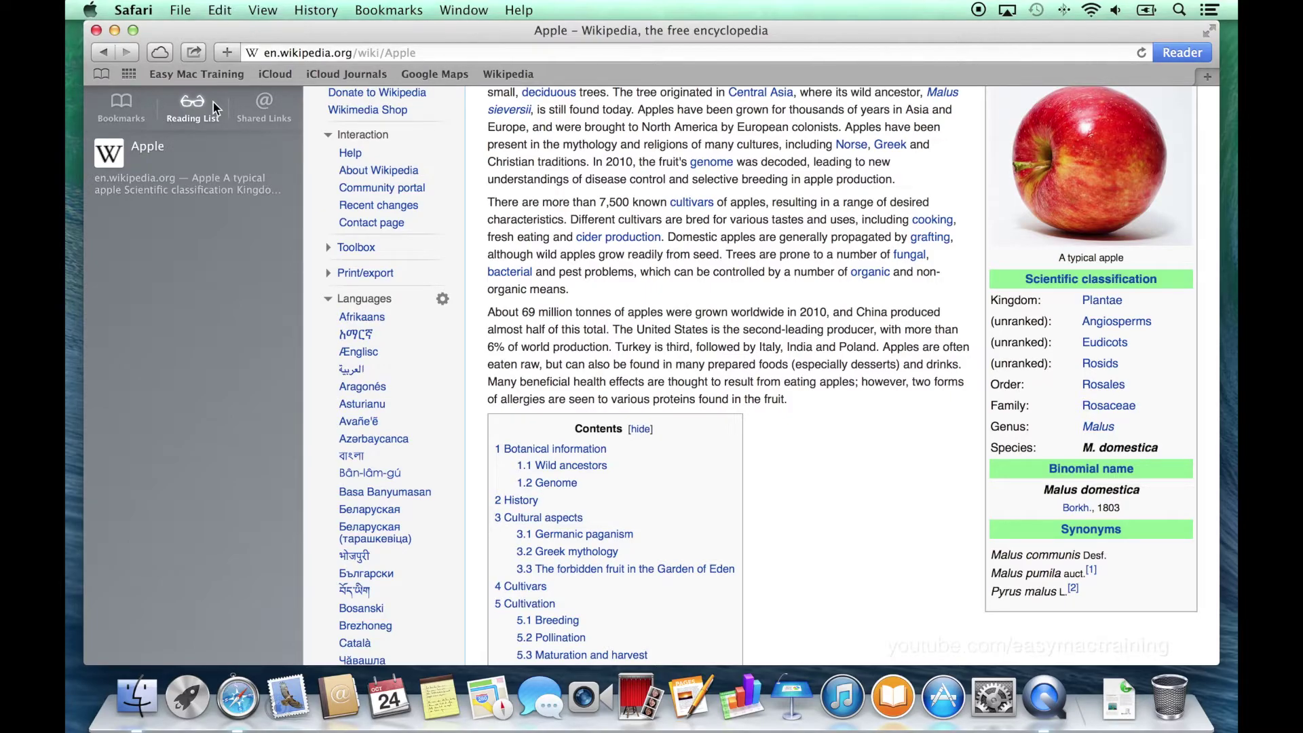
Reopen the saved Apple article and remove its entry from the Reading List
mouse_move(193, 164)
click(212, 158)
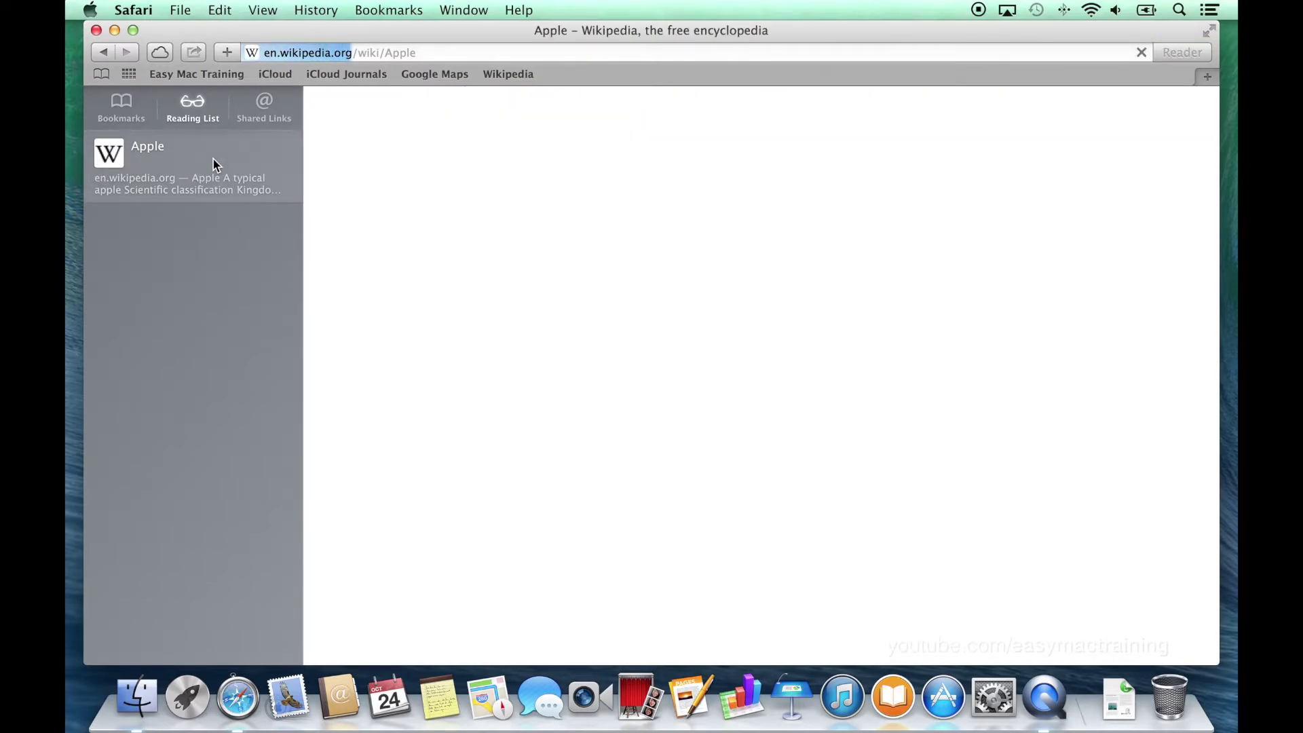
scroll(587, 381, down, 2)
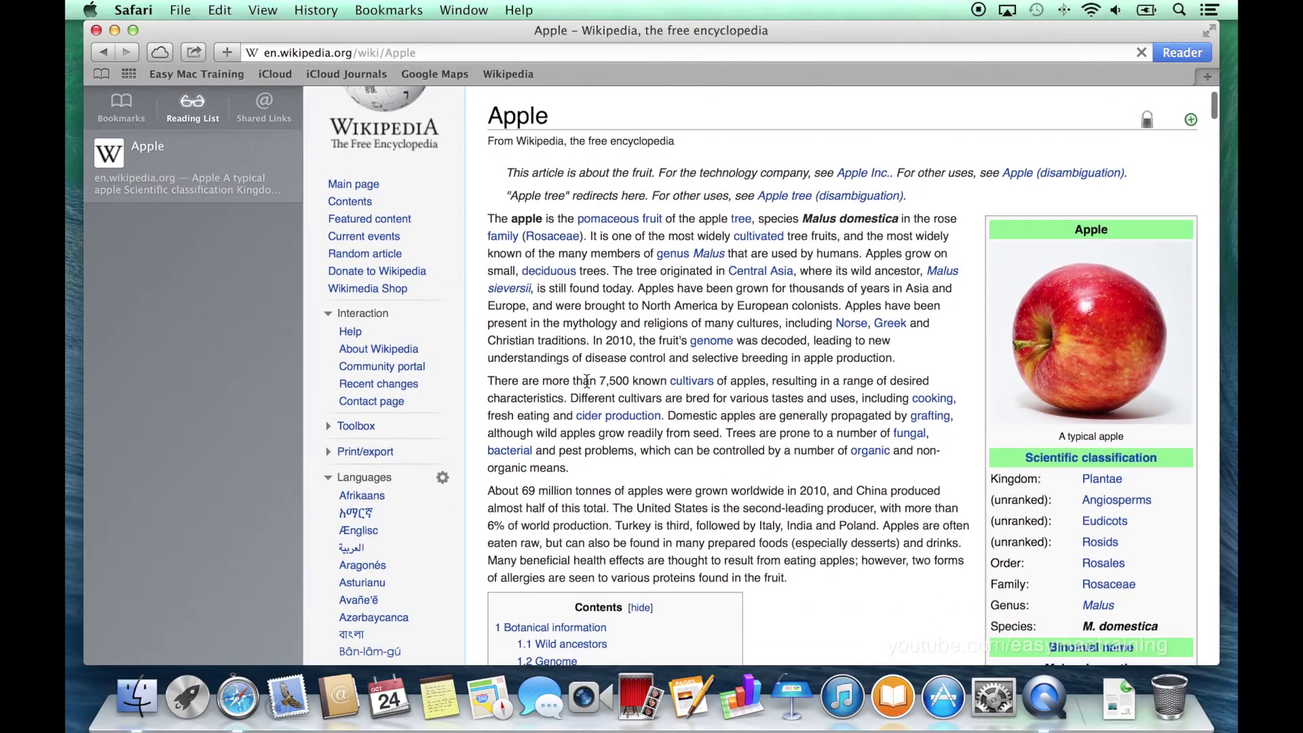
scroll(587, 381, down, 2)
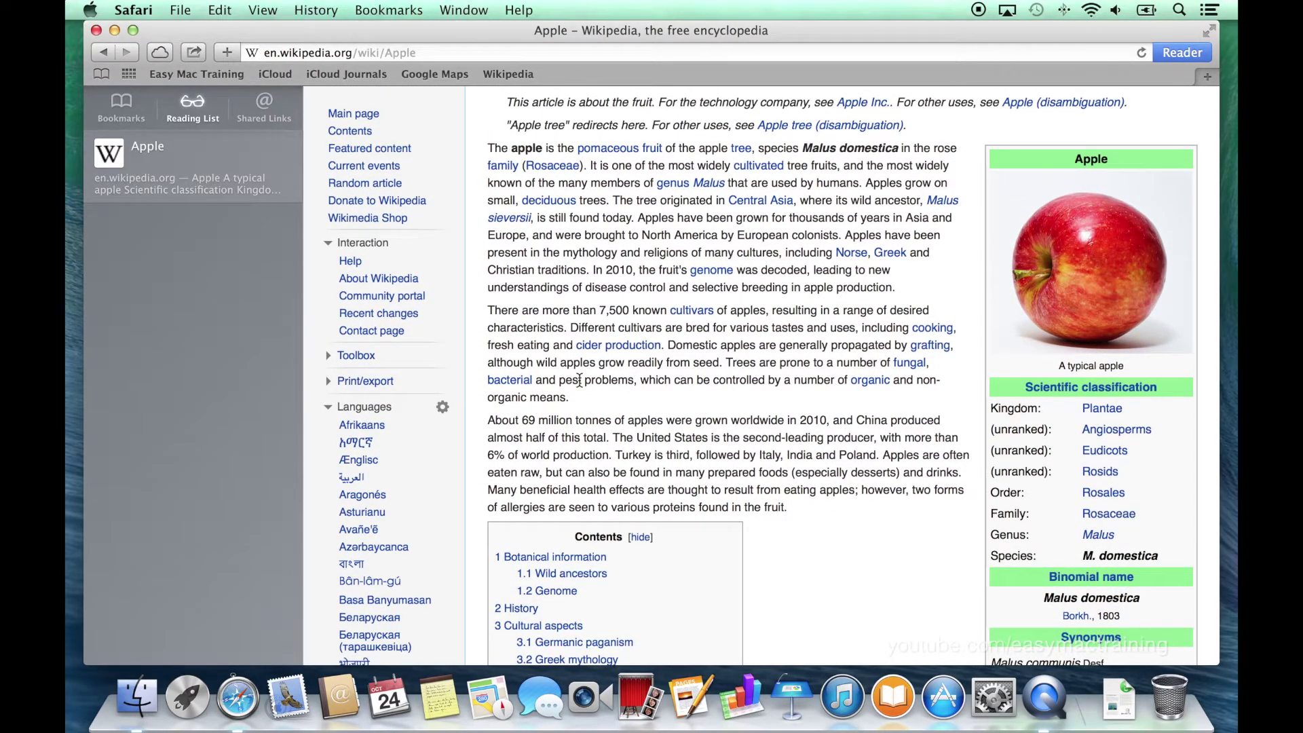
mouse_move(189, 166)
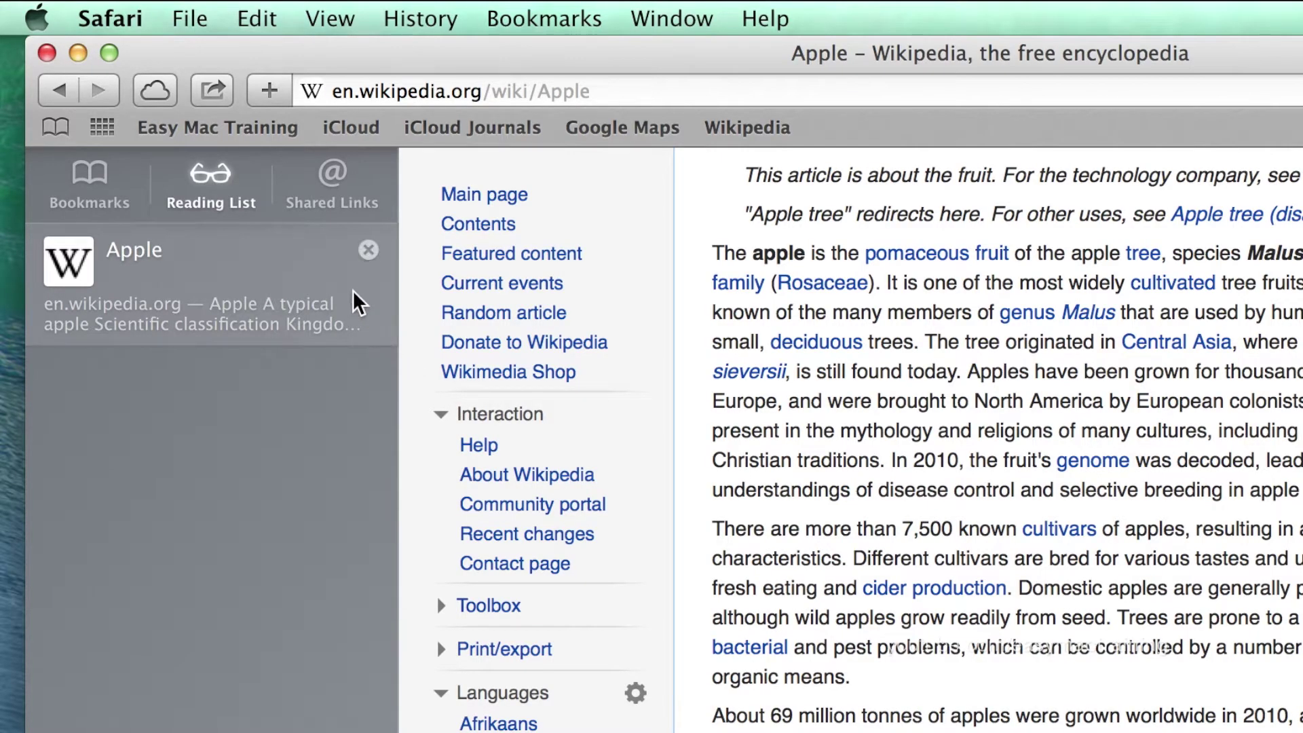
click(370, 251)
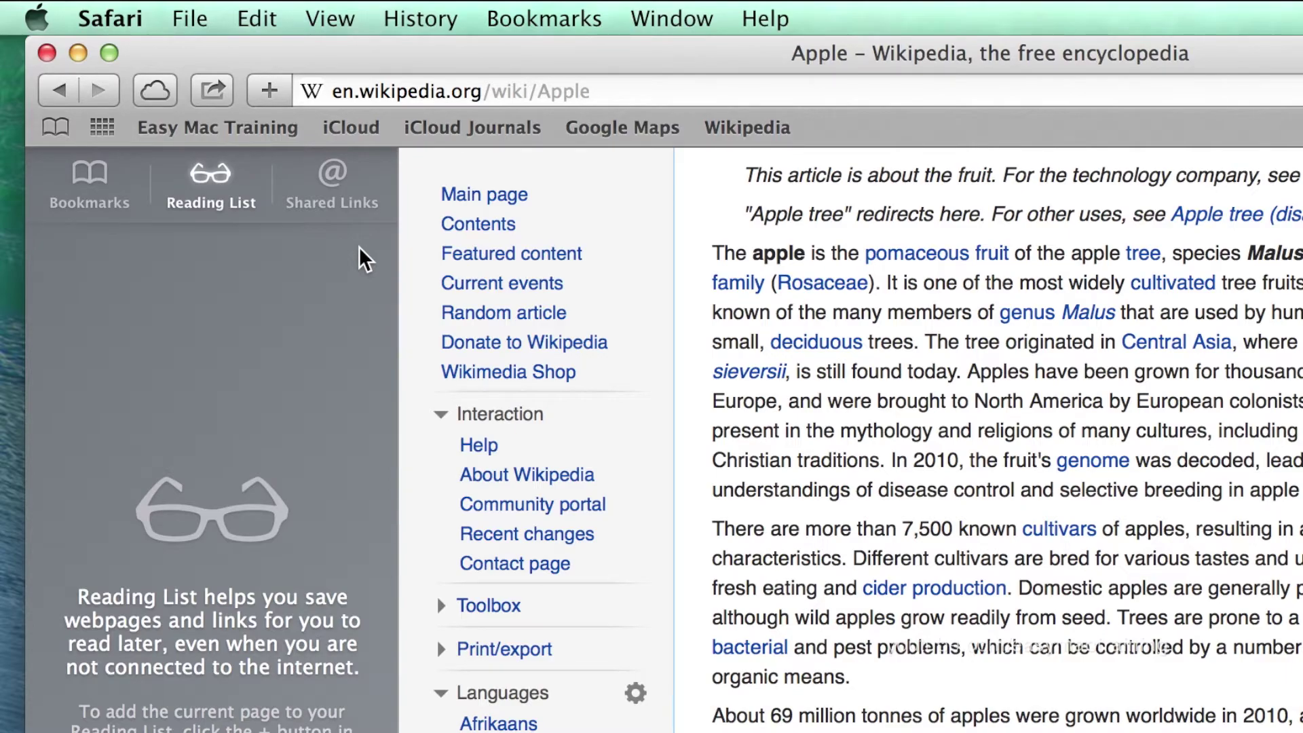
Show the Shared Links list, then switch the Apple article to Reader view
click(331, 181)
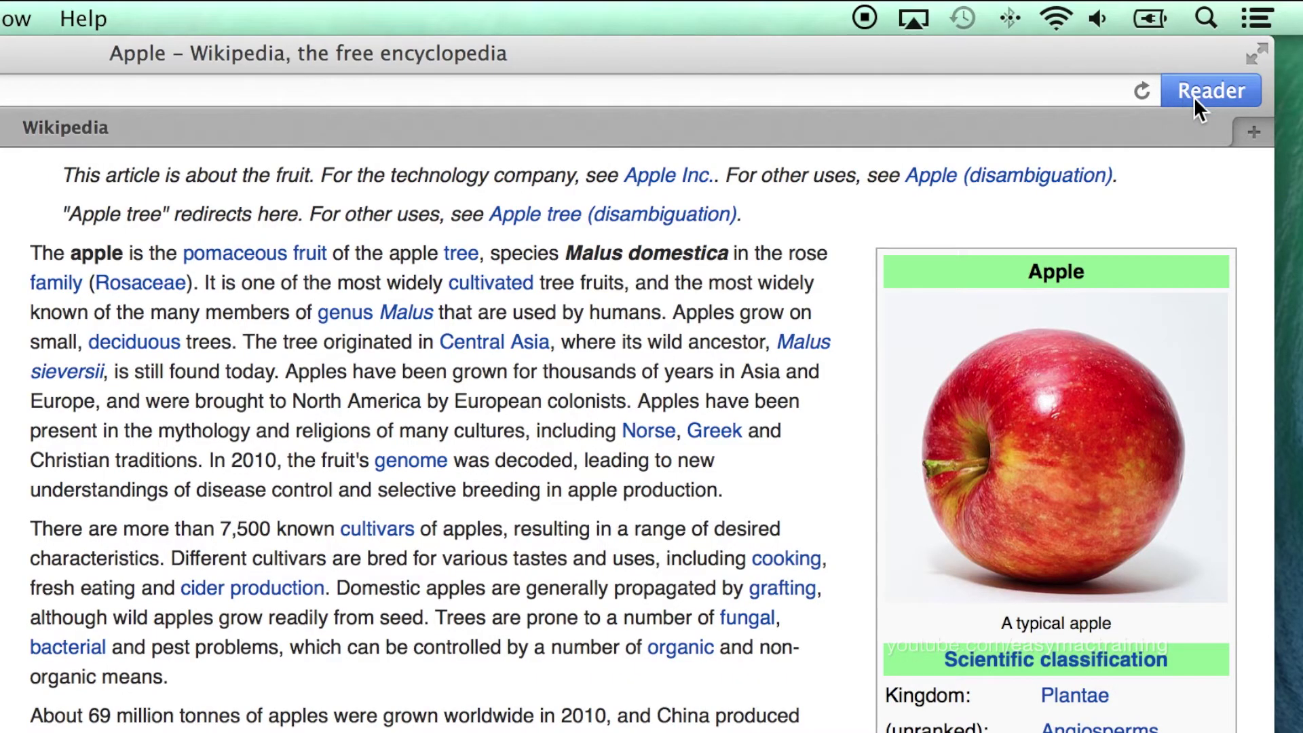
click(1194, 96)
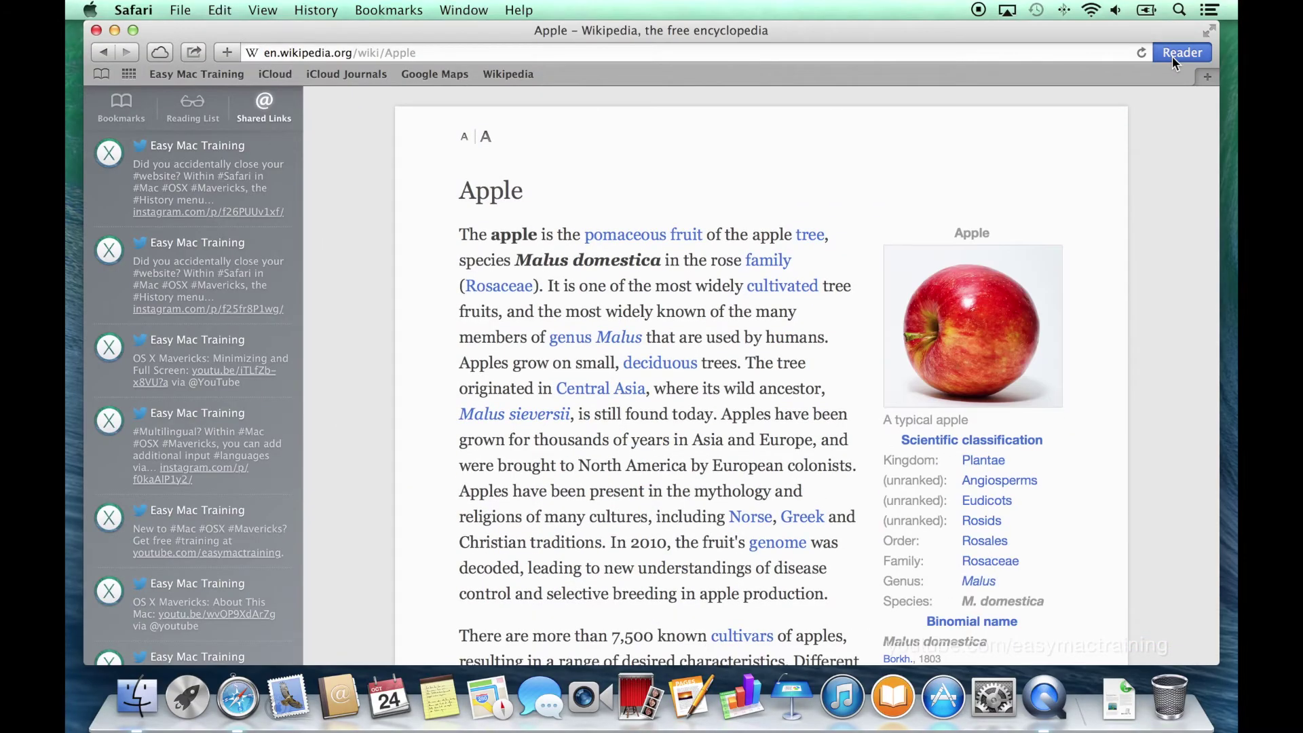